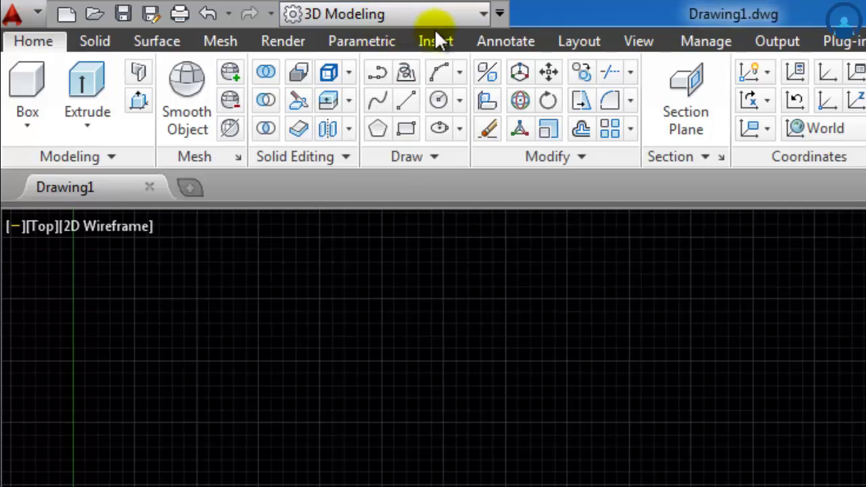
# Switch Drawing1 from 3D Modeling to AutoCAD Classic and close the Tool Palettes panel
pyautogui.click(482, 15)
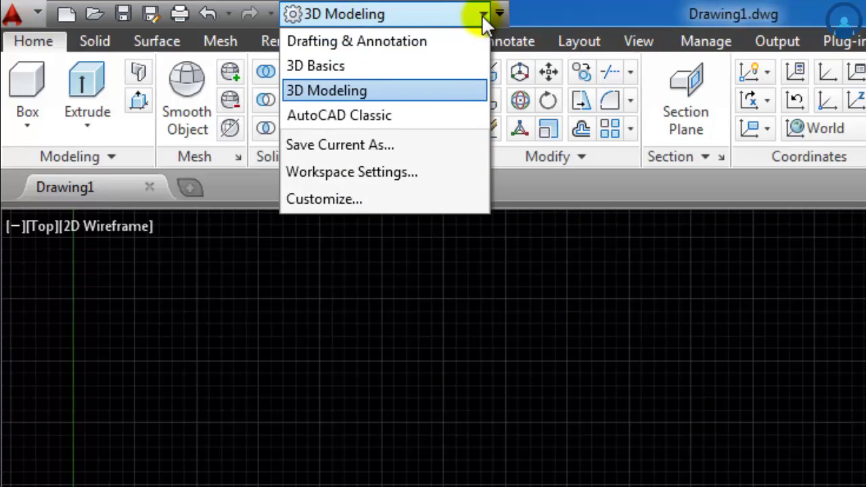
pyautogui.click(392, 120)
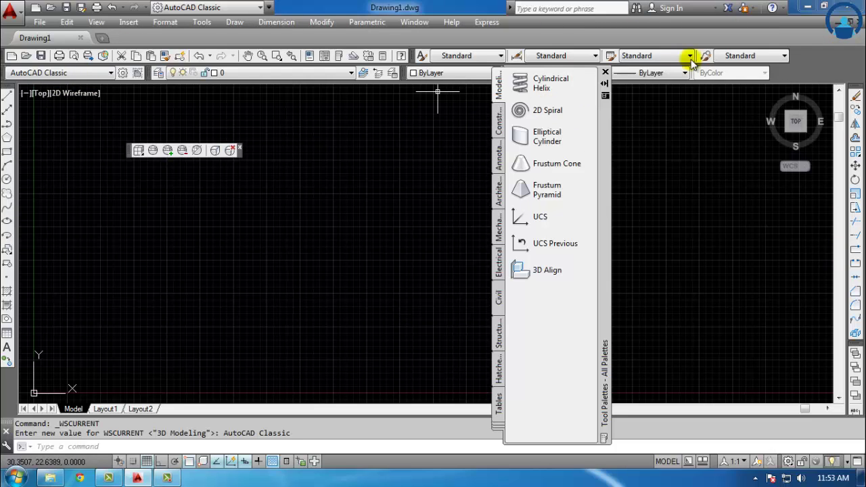
pyautogui.click(606, 74)
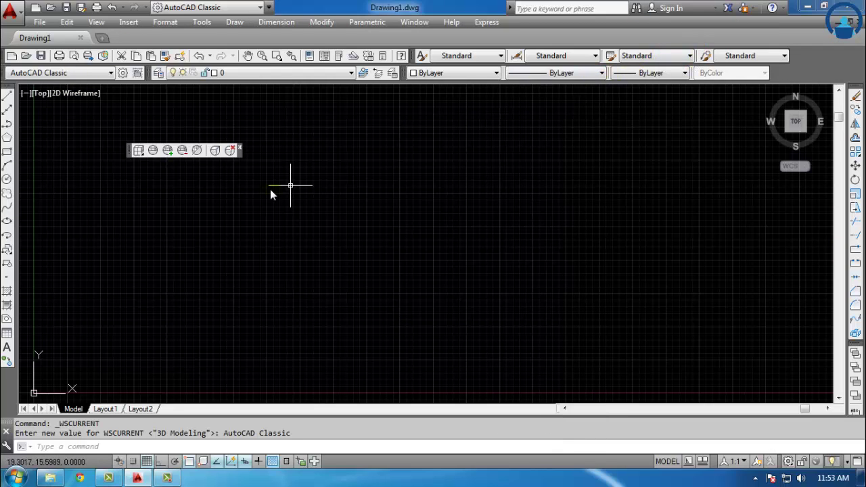
pyautogui.click(239, 149)
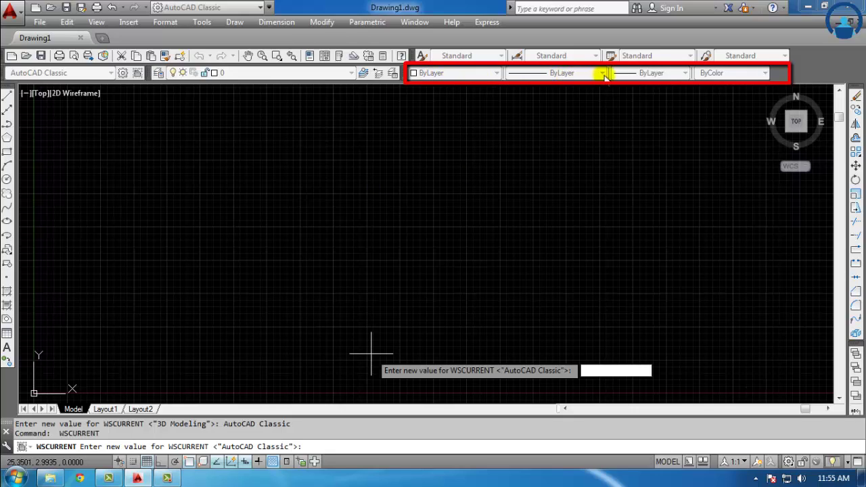
# Set index colour 180 (blue) as the current colour via the Select Color chooser
pyautogui.click(490, 75)
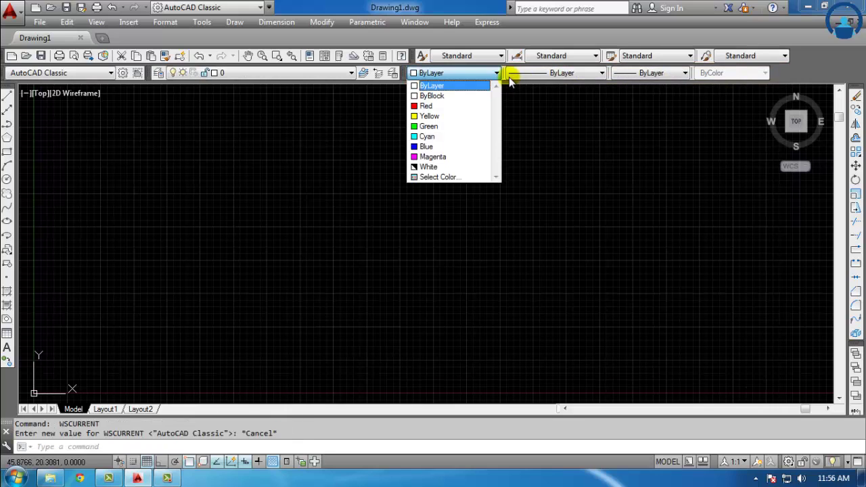
pyautogui.click(434, 178)
pyautogui.click(348, 181)
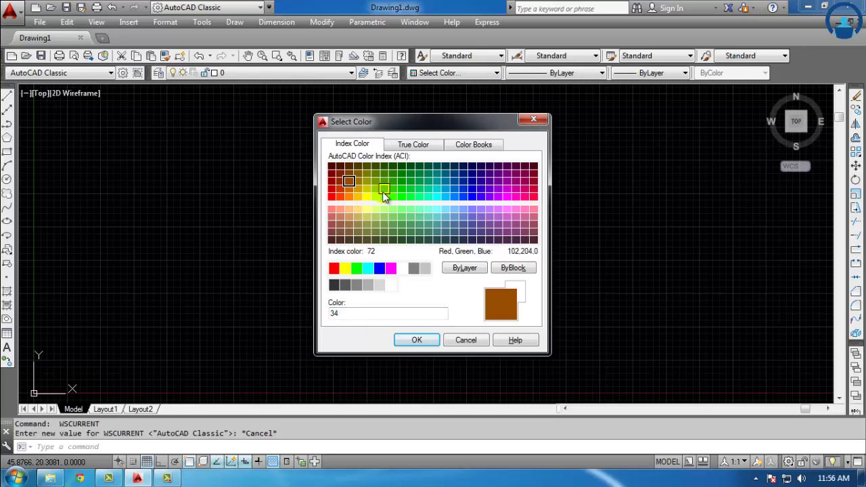
pyautogui.click(383, 192)
pyautogui.click(420, 196)
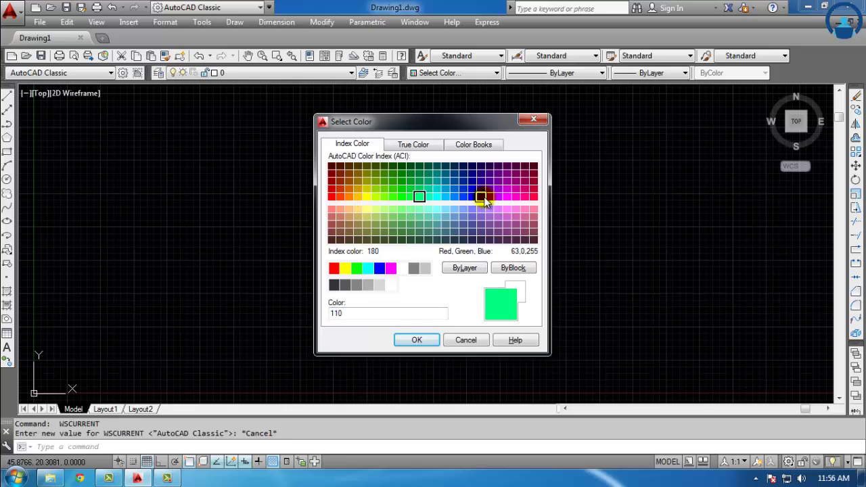
pyautogui.click(482, 198)
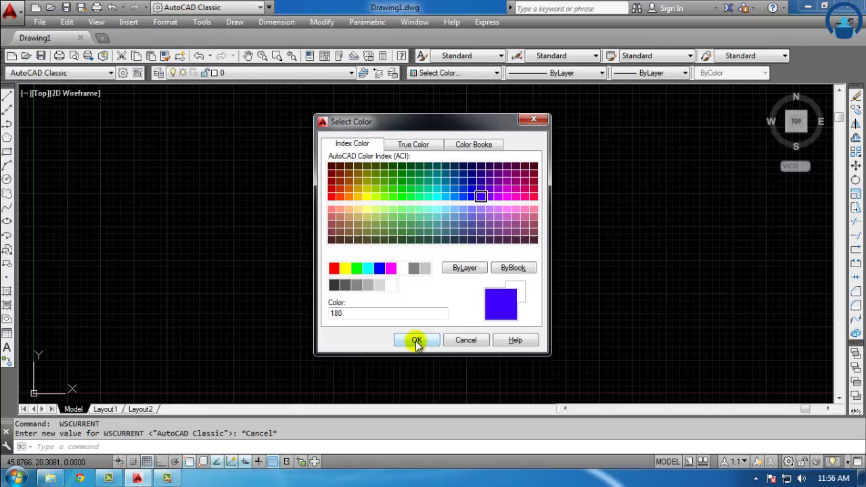
pyautogui.click(417, 342)
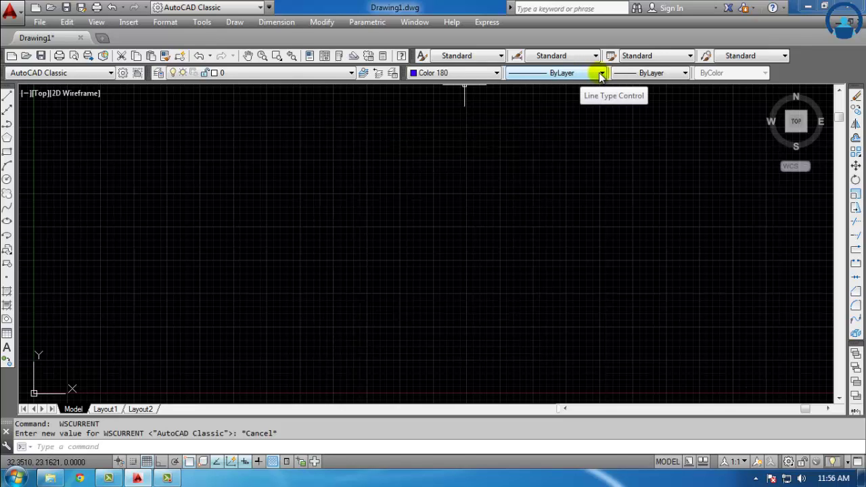
# Load the ZIGZAG linetype into the drawing through the Linetype Manager
pyautogui.click(603, 74)
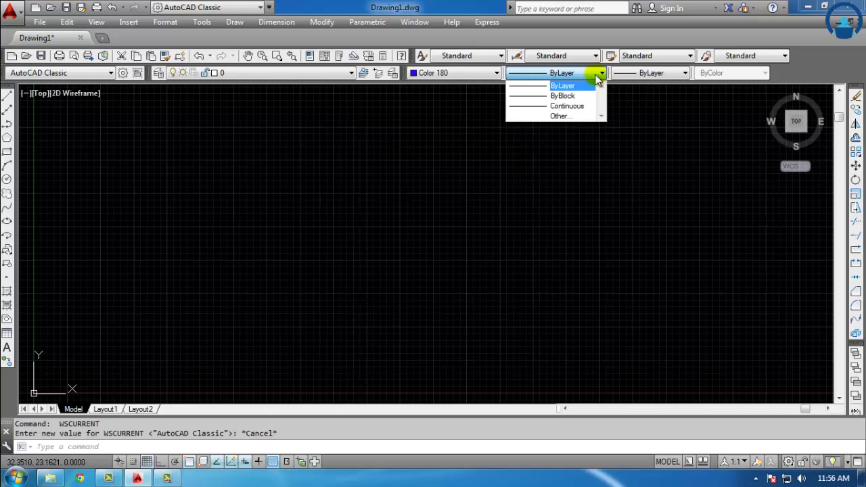
pyautogui.click(571, 116)
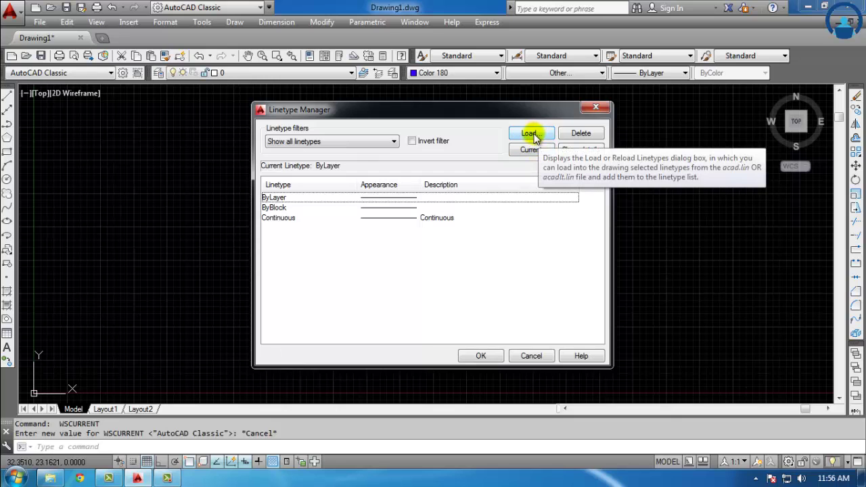
pyautogui.click(534, 135)
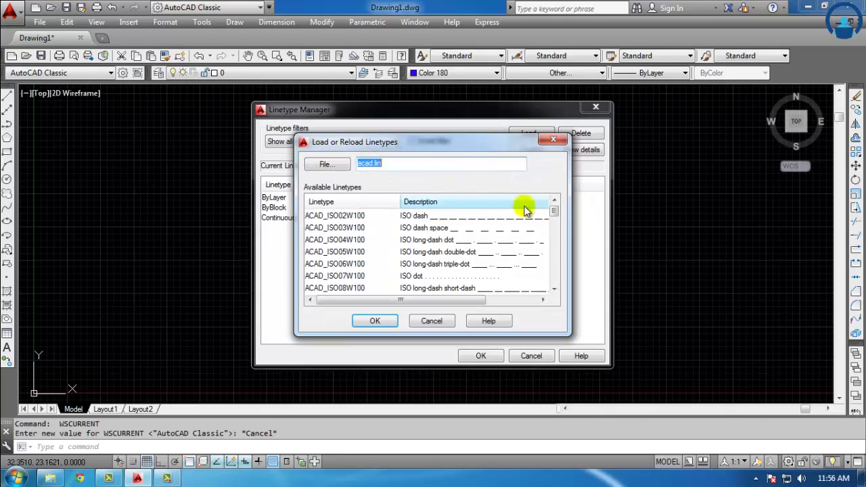
pyautogui.moveTo(552, 221); pyautogui.dragTo(555, 287)
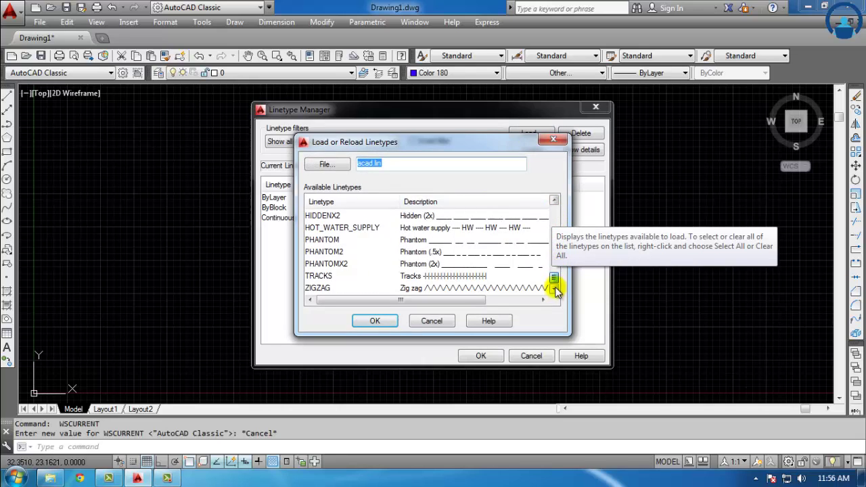
pyautogui.click(435, 291)
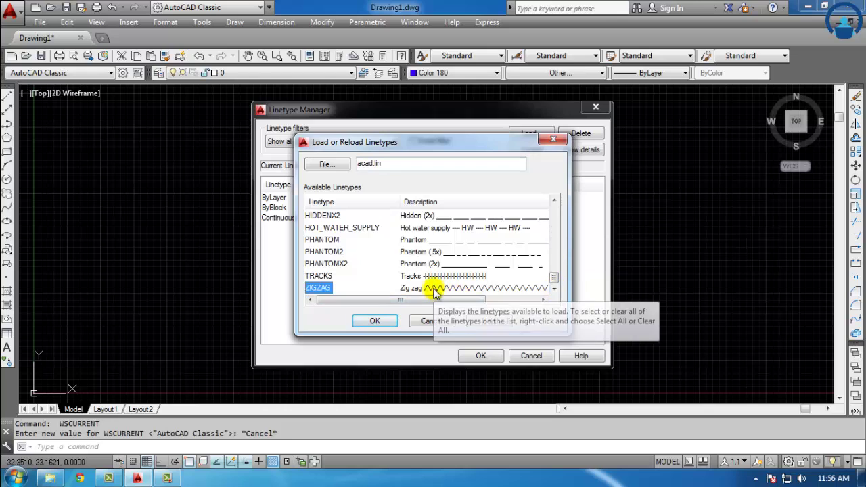
pyautogui.click(376, 322)
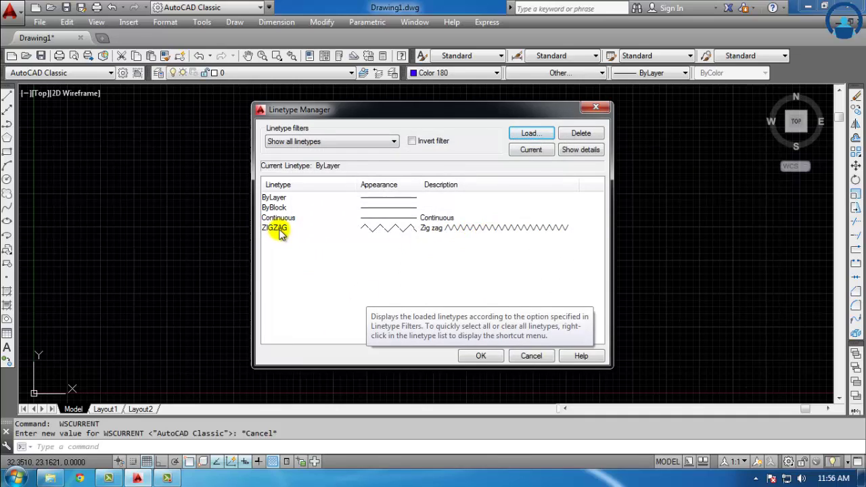
# Make ZIGZAG the current linetype and confirm the Linetype Manager
pyautogui.click(279, 232)
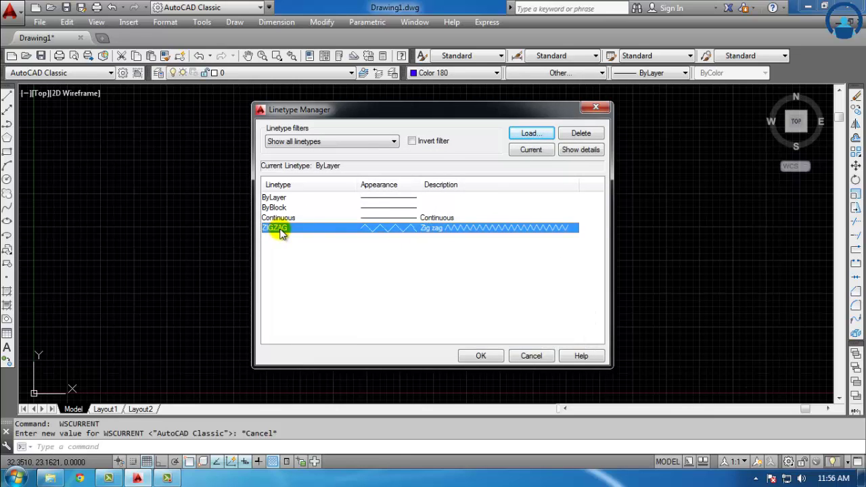
pyautogui.click(527, 151)
pyautogui.click(487, 355)
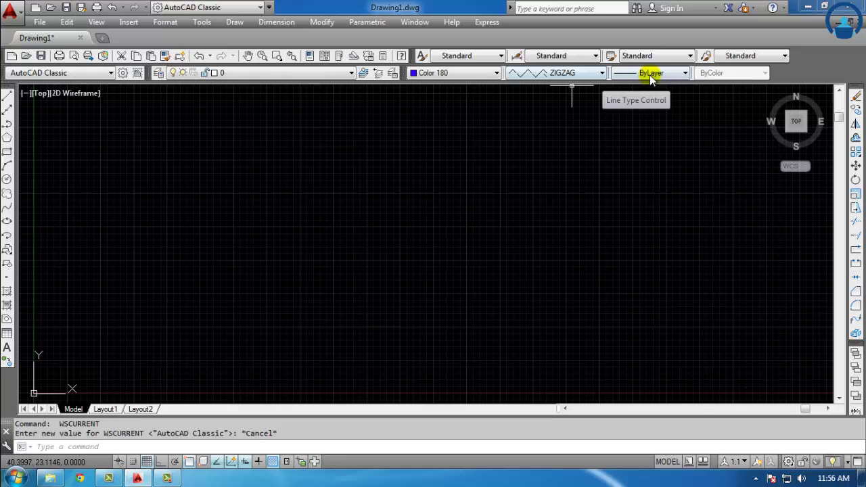
# Check the lineweight list, then reset current linetype and colour from ZIGZAG and 180 to ByLayer
pyautogui.click(685, 74)
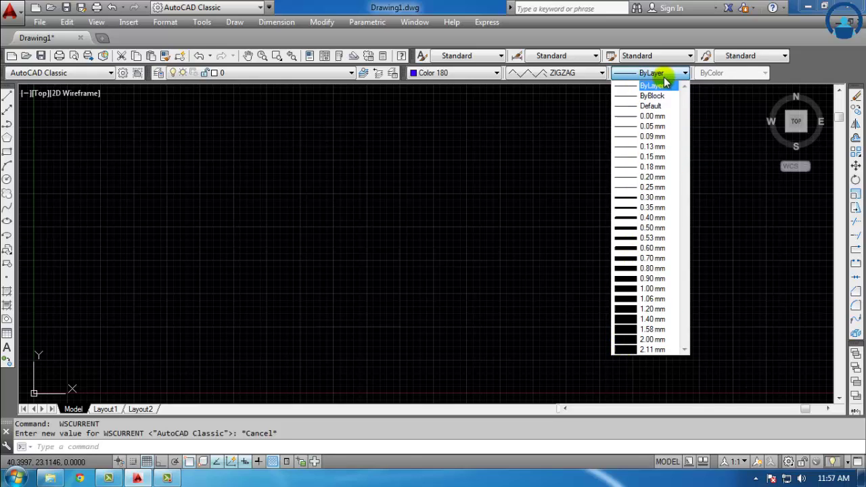
pyautogui.click(601, 73)
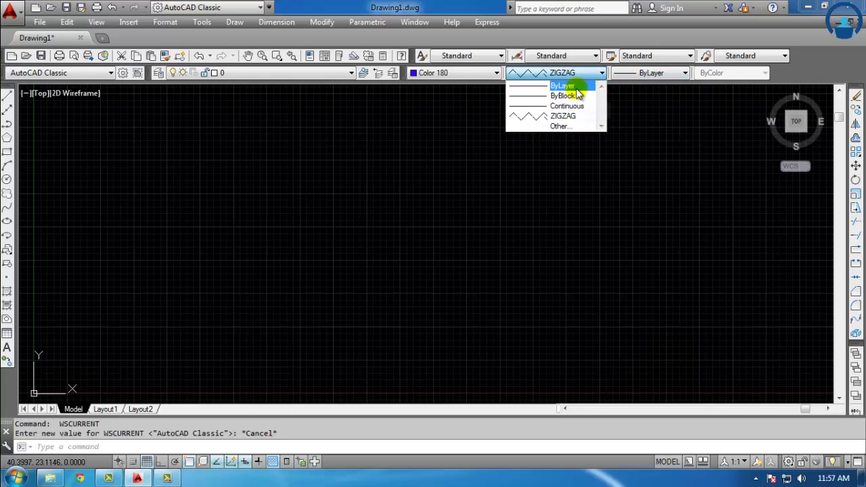
pyautogui.click(565, 86)
pyautogui.click(497, 73)
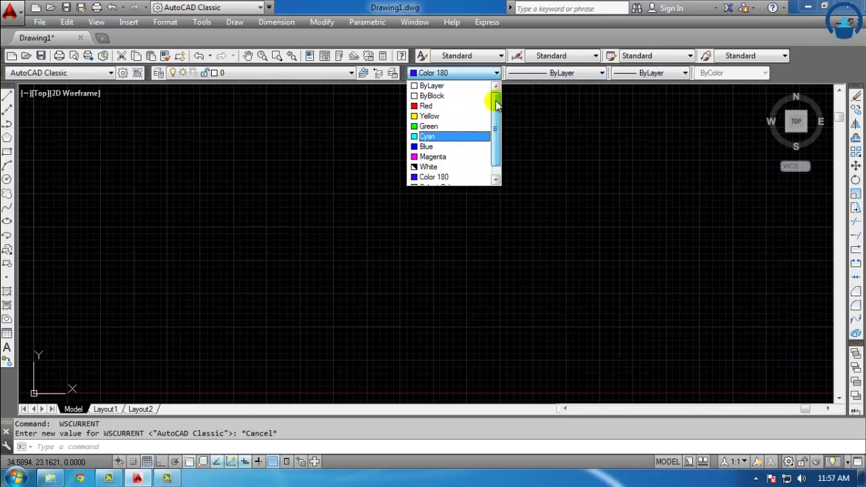
pyautogui.click(437, 86)
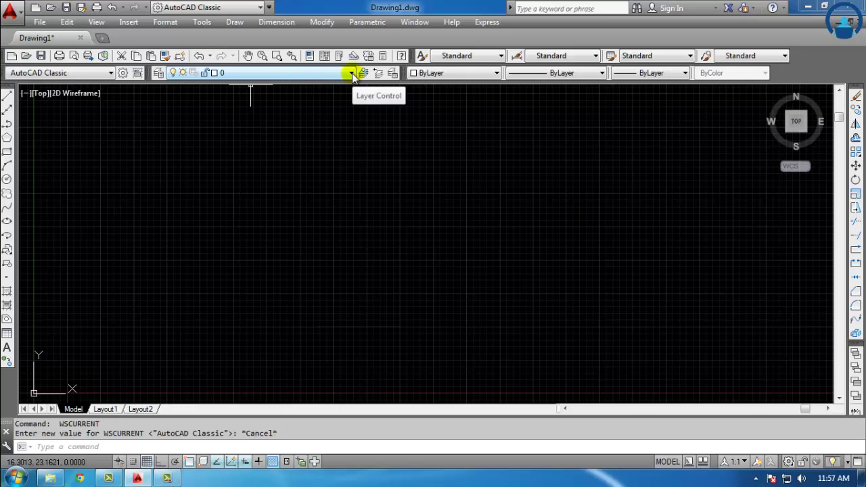
# Open the Layer Properties Manager, float it mid-screen and enlarge it to show more columns
pyautogui.click(352, 73)
pyautogui.click(157, 73)
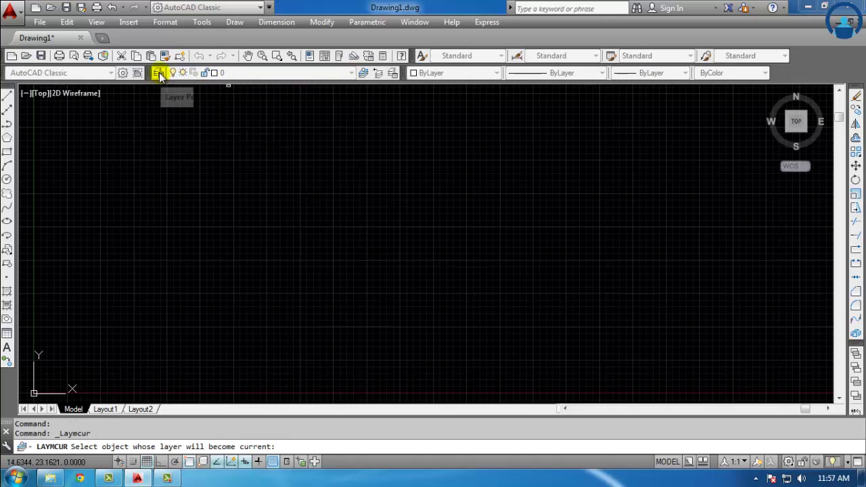
pyautogui.click(158, 73)
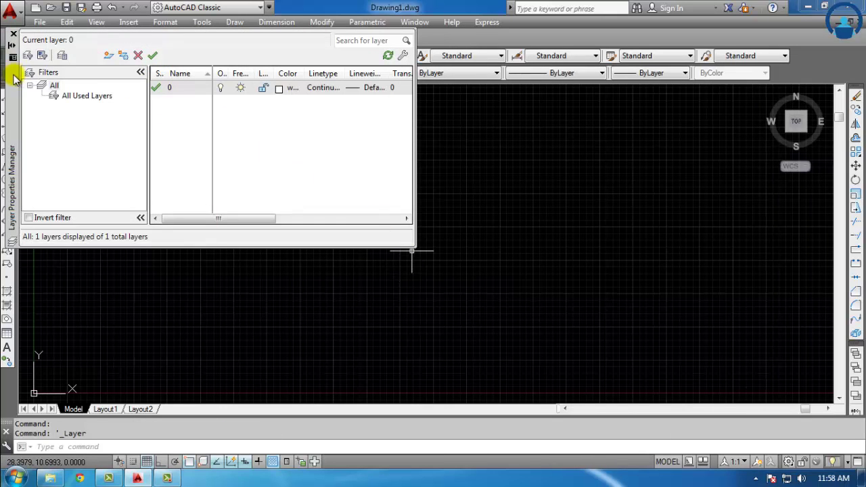
pyautogui.moveTo(15, 78); pyautogui.dragTo(216, 190)
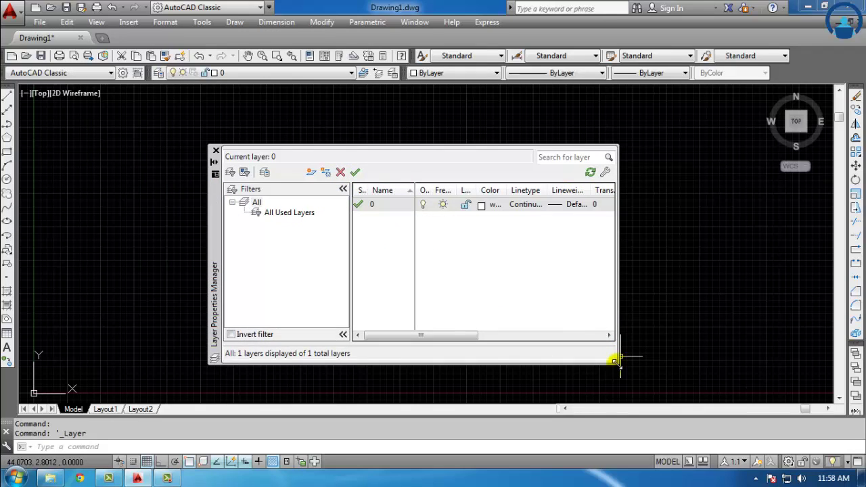
pyautogui.moveTo(616, 359); pyautogui.dragTo(667, 374)
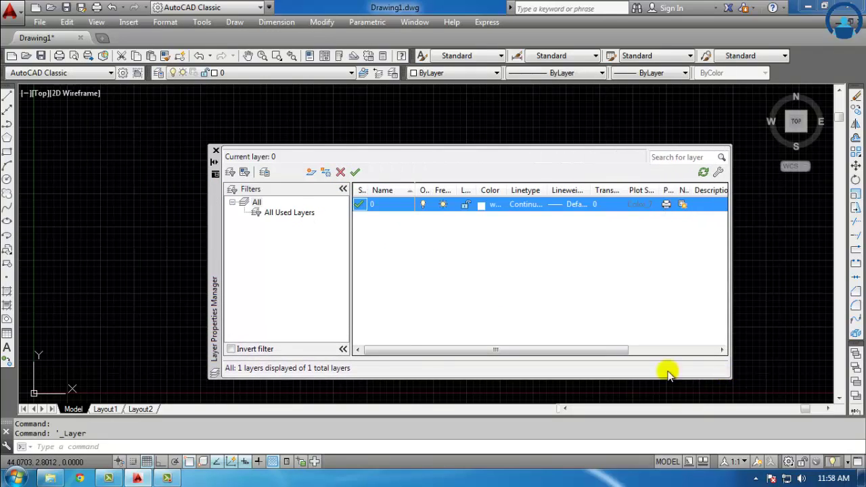
# Close the Layer Properties Manager and point out the Line tool on the Draw toolbar
pyautogui.click(215, 152)
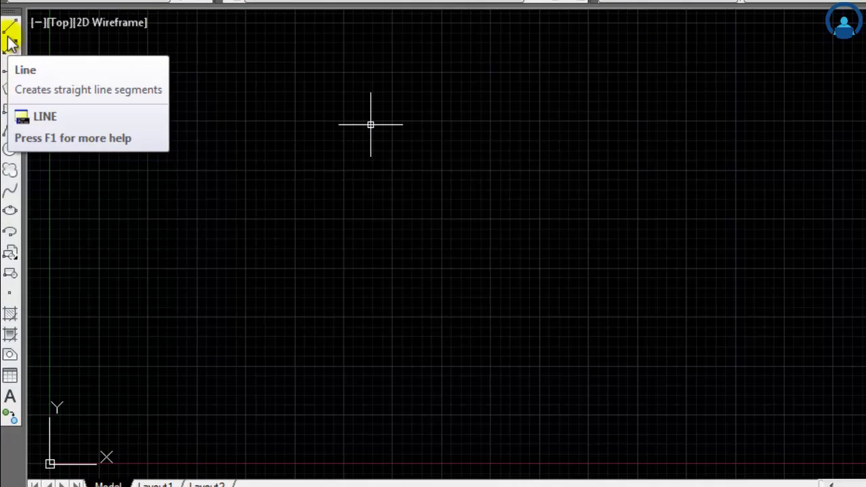
pyautogui.moveTo(7, 95)
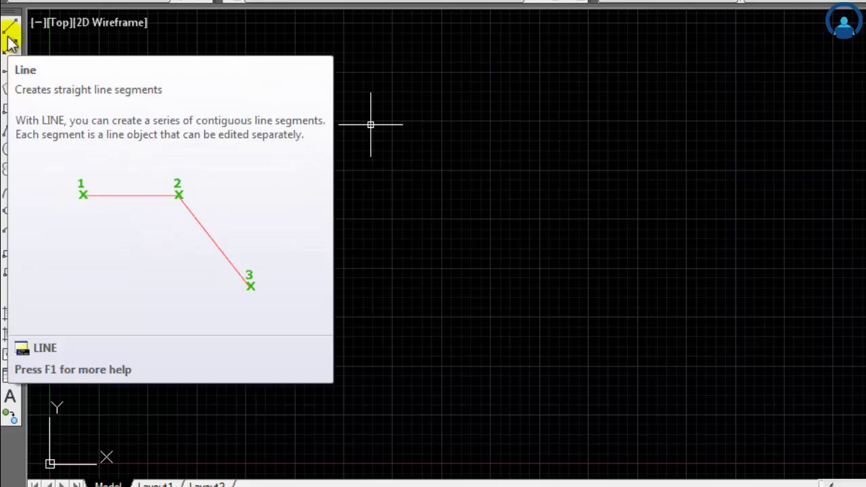
pyautogui.click(12, 28)
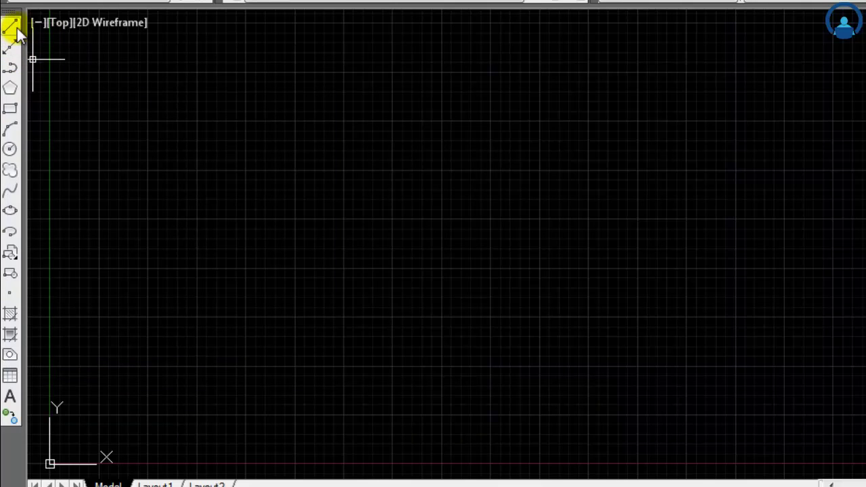